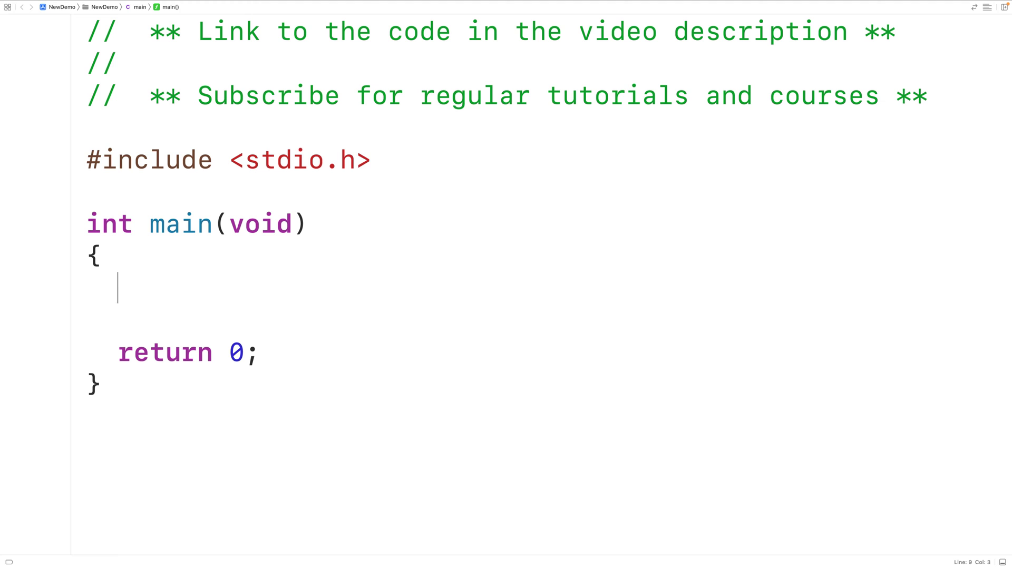
pyautogui.write('printf("')
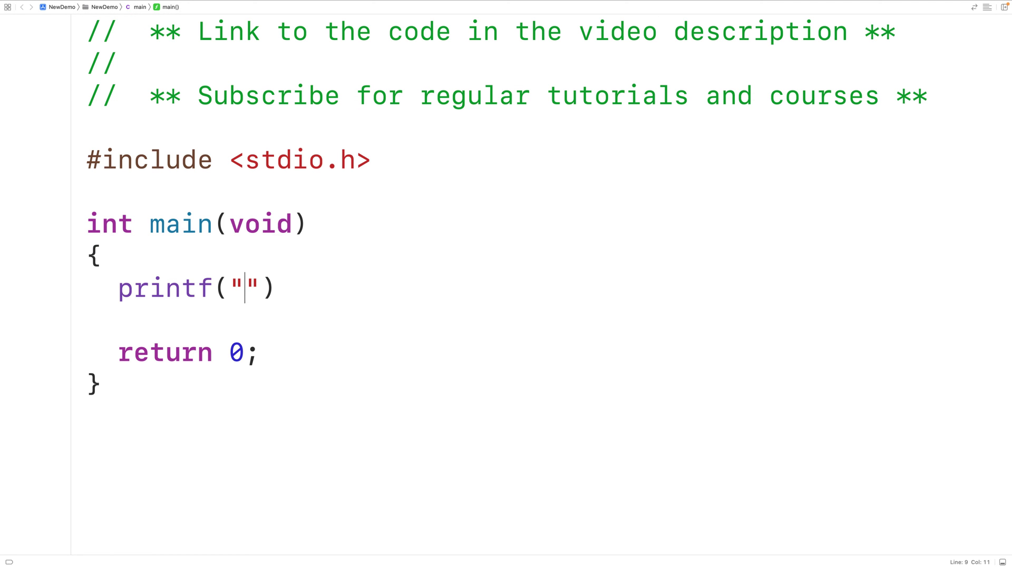
pyautogui.write('averge')
# Fix the misspelled 'average' in the printf("average: 90%\n") line.
pyautogui.press('BackSpace')
pyautogui.press('BackSpace')
pyautogui.write('age')
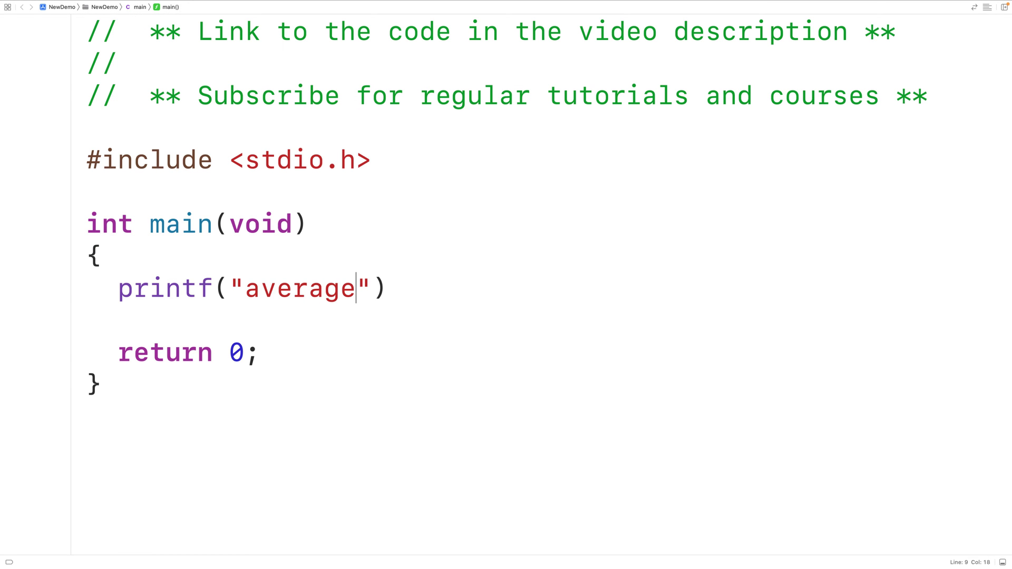
pyautogui.write(': 90%')
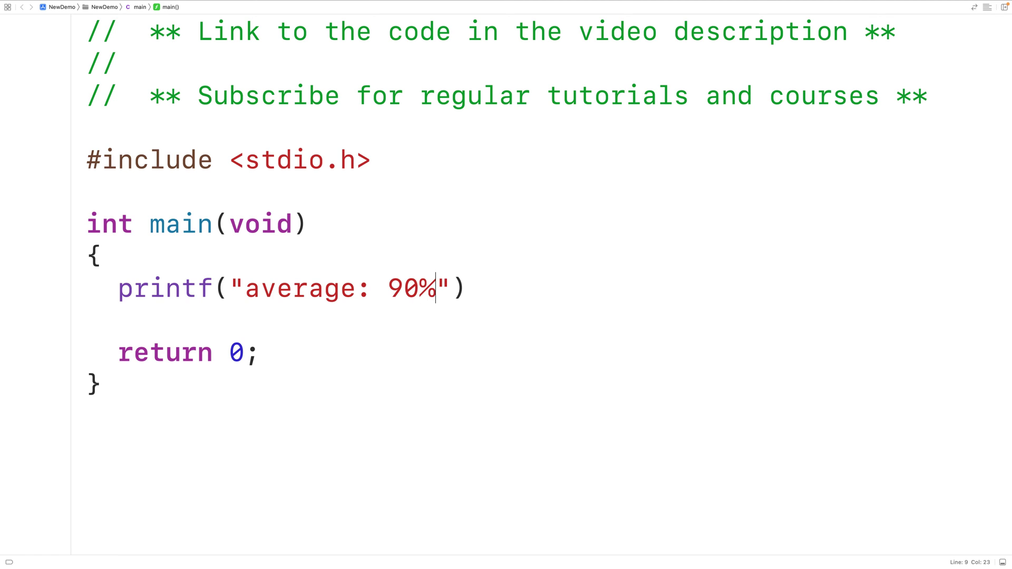
pyautogui.write('\\n')
pyautogui.write('");')
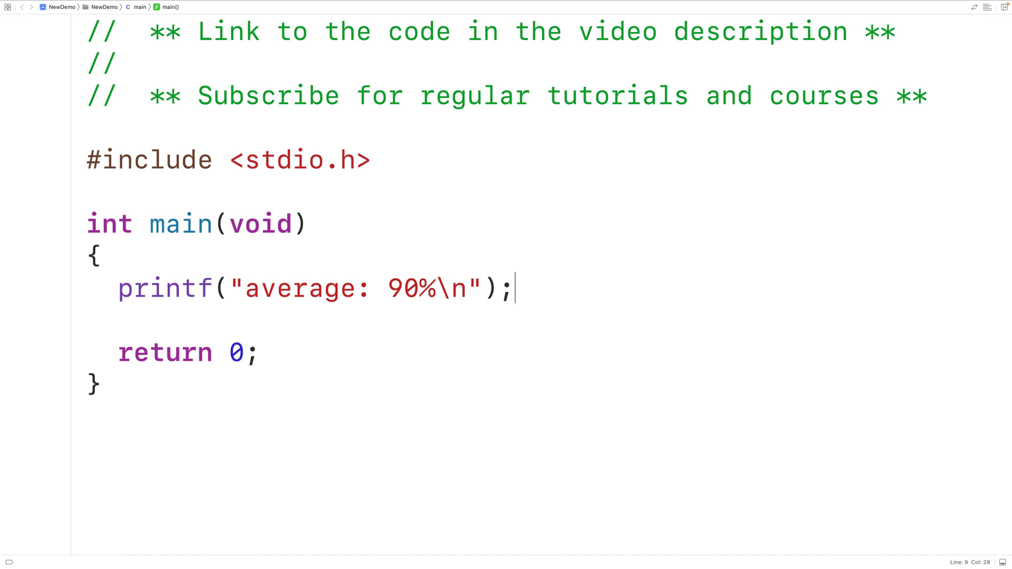
pyautogui.press('cmd+r')
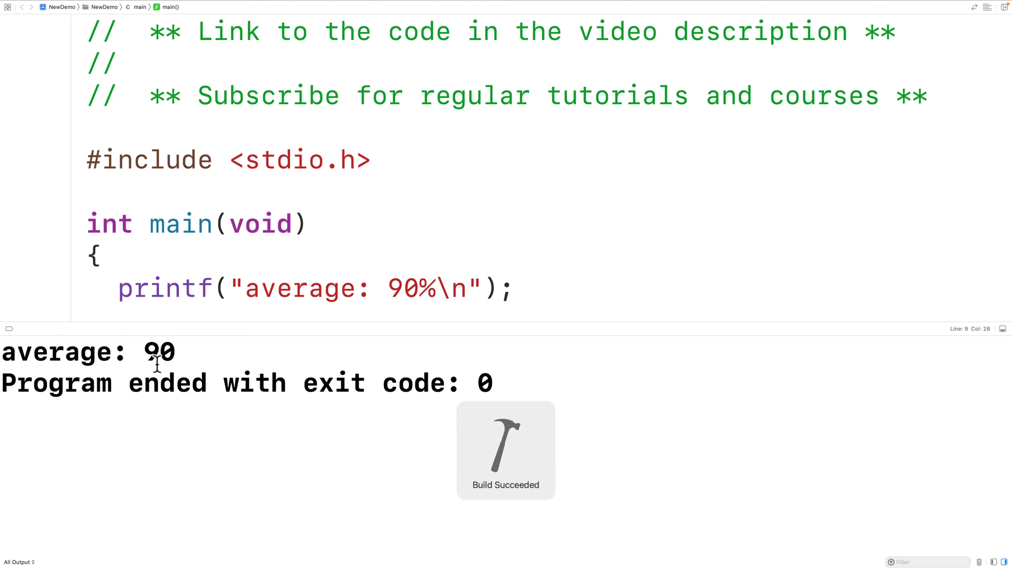
pyautogui.moveTo(3, 352); pyautogui.dragTo(197, 352)
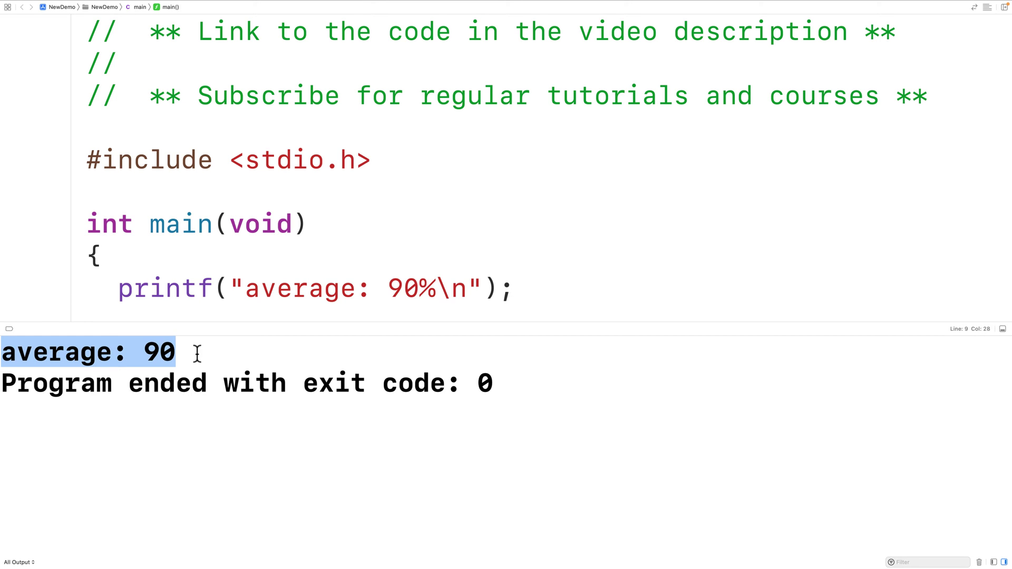
pyautogui.click(247, 289)
pyautogui.moveTo(250, 288); pyautogui.dragTo(439, 288)
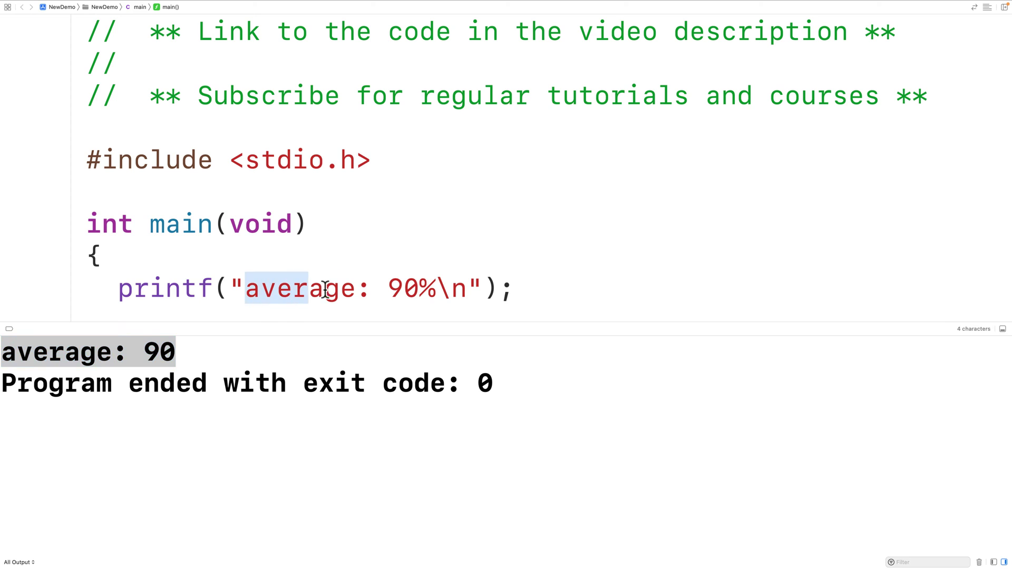
pyautogui.click(526, 289)
pyautogui.press('super+shift+y')
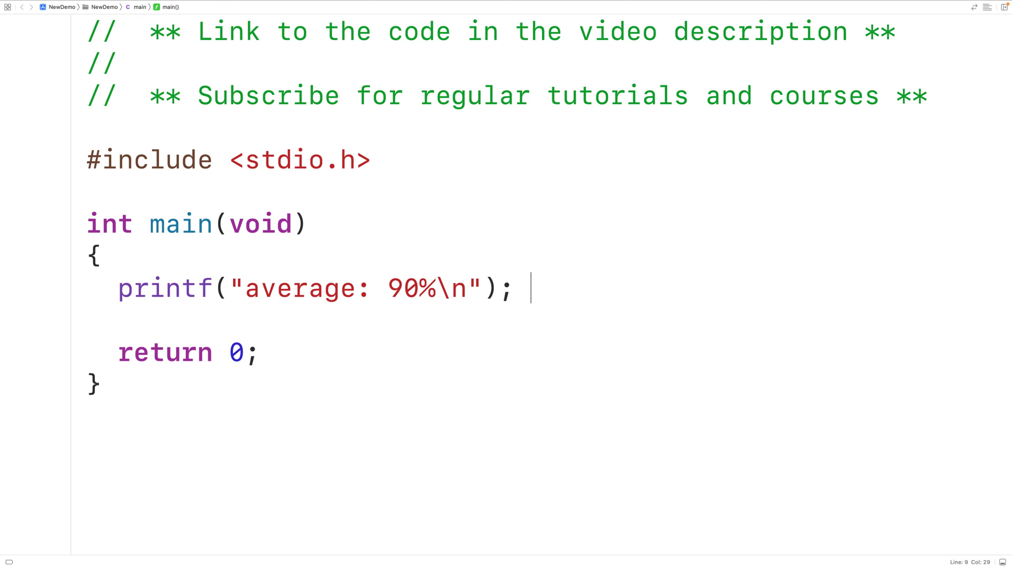
pyautogui.moveTo(437, 290); pyautogui.dragTo(425, 291)
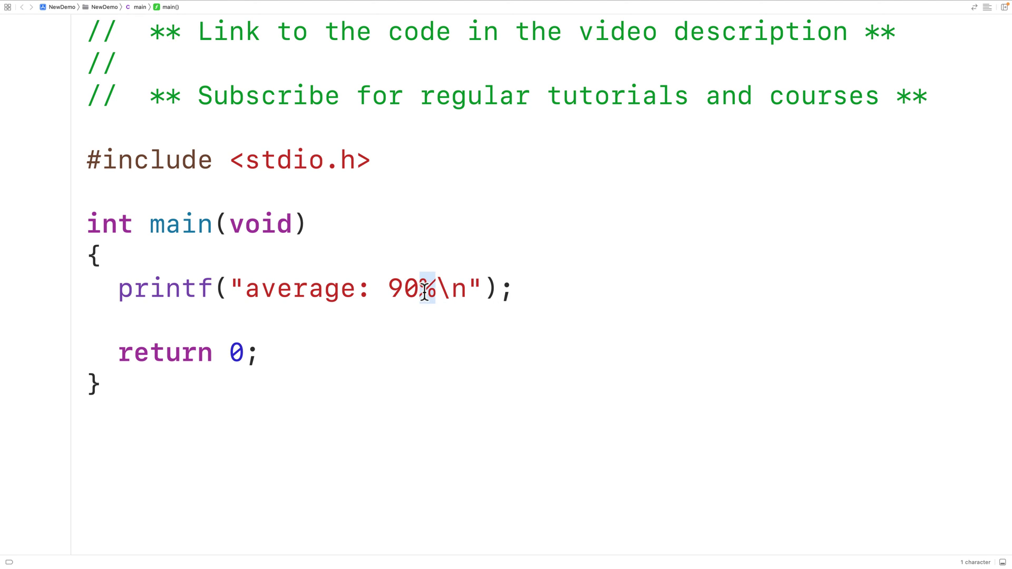
pyautogui.click(375, 289)
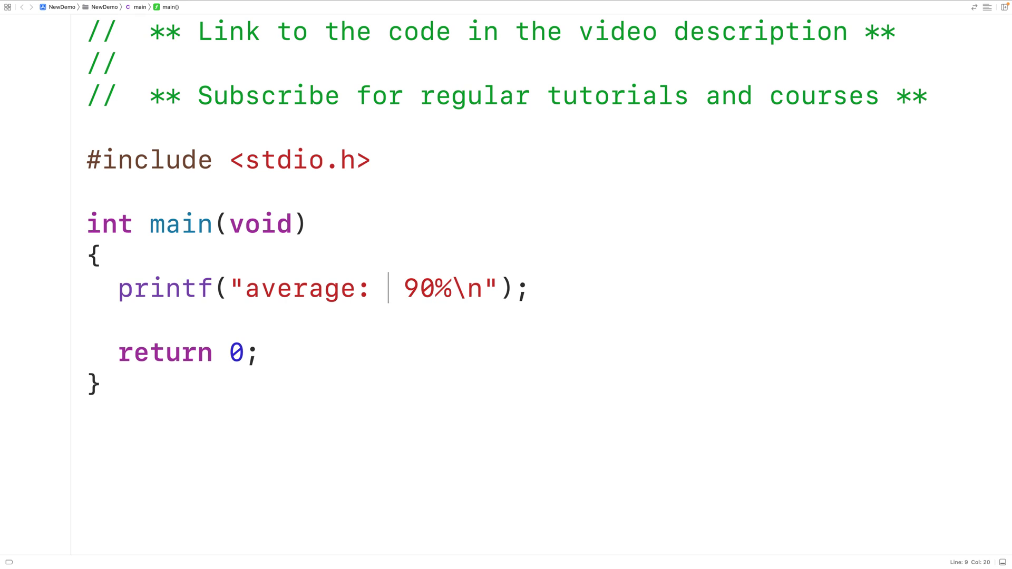
pyautogui.write('%d')
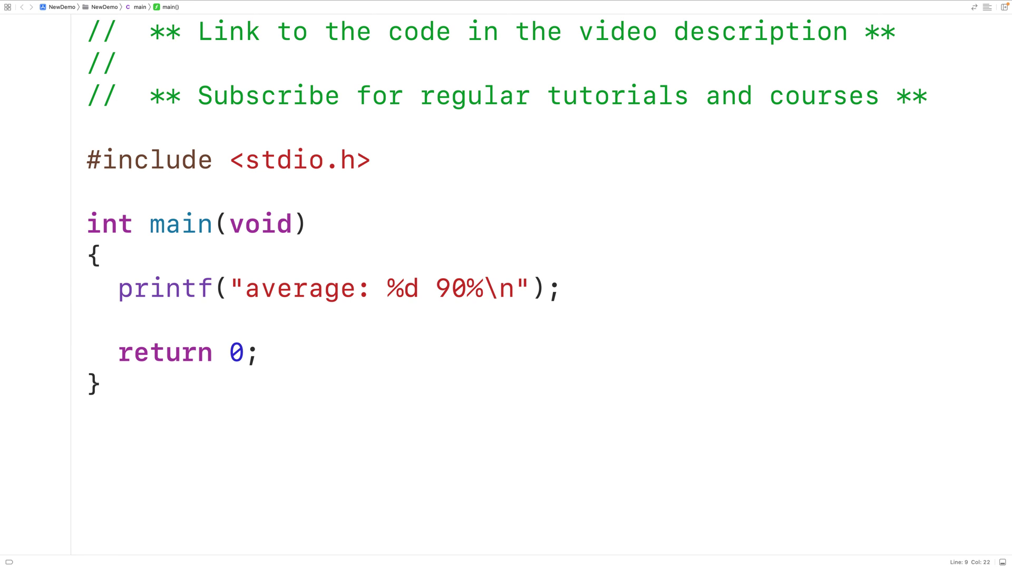
pyautogui.write(' %f')
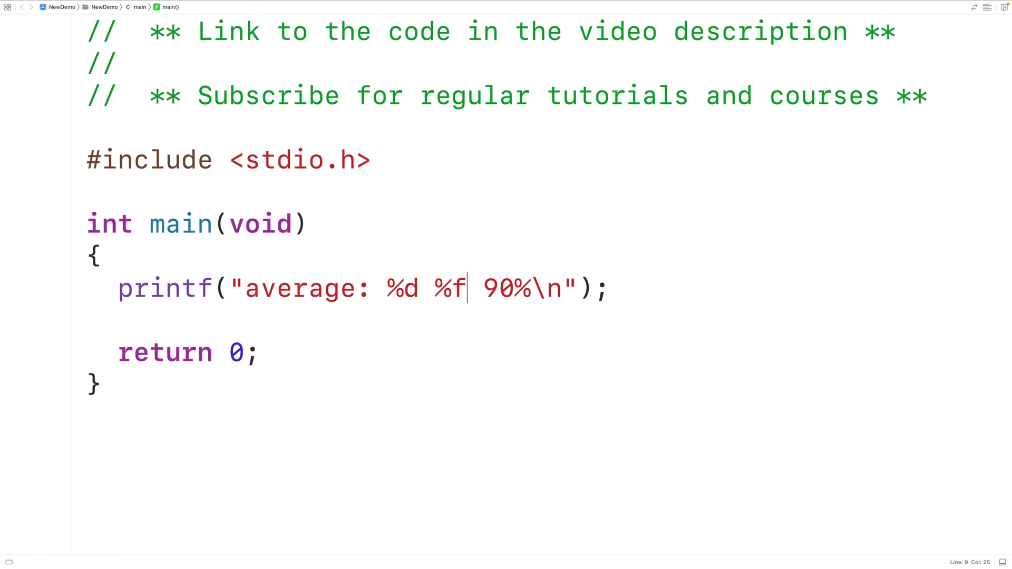
pyautogui.press('BackSpace')
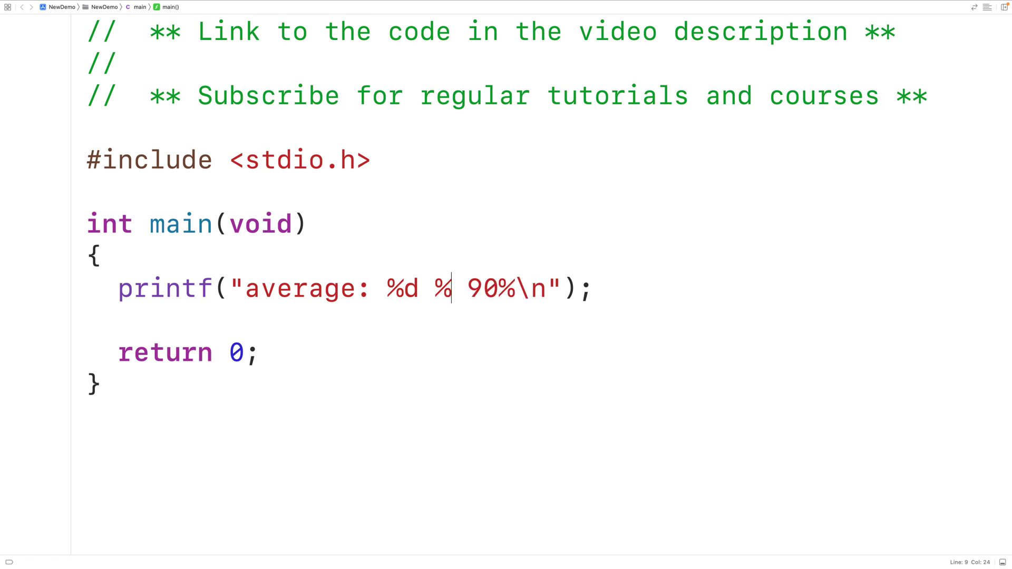
pyautogui.press('BackSpace')
pyautogui.press('BackSpace')
pyautogui.press('BackSpace')
pyautogui.press('BackSpace')
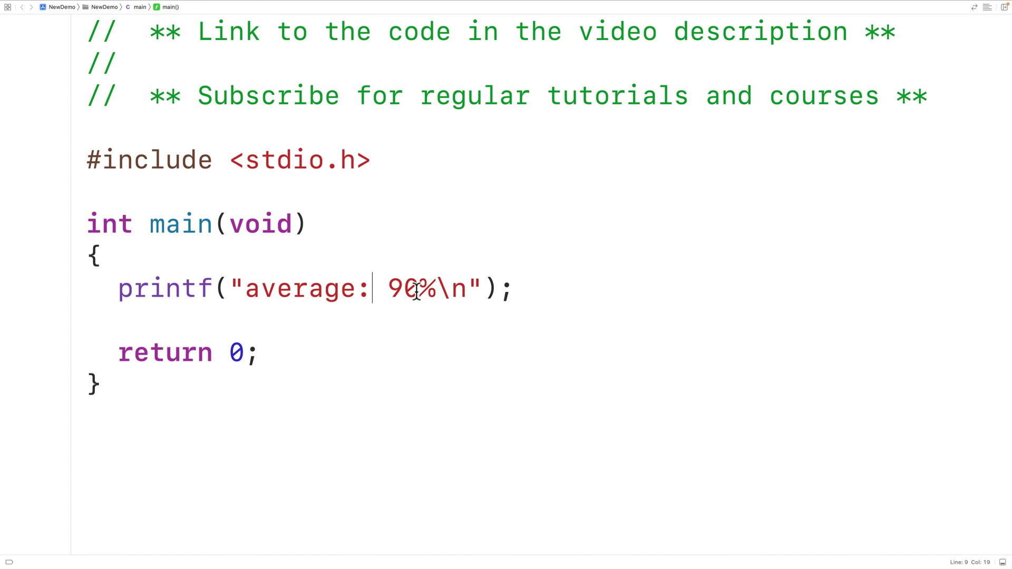
pyautogui.doubleClick(425, 290)
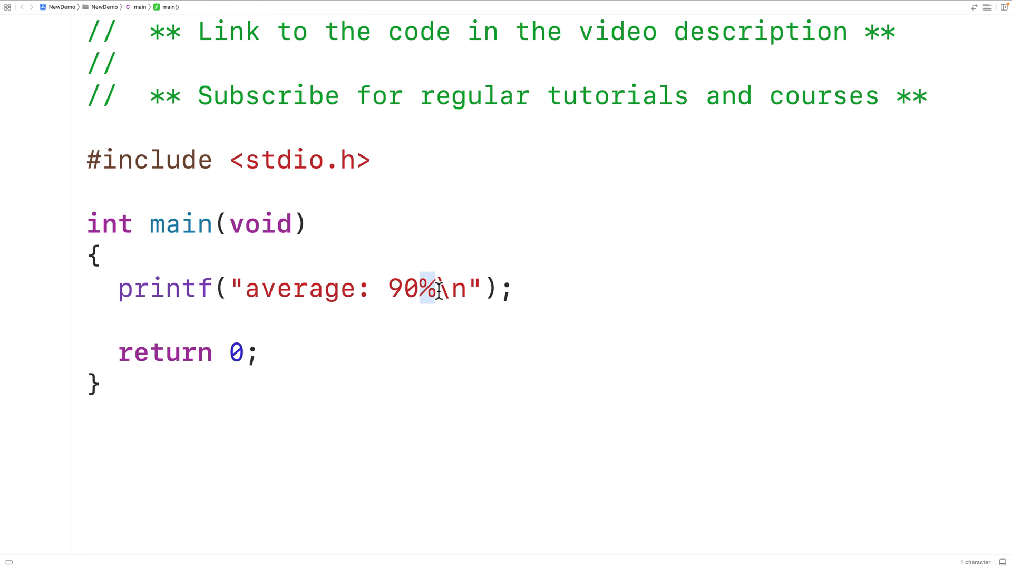
# Escape the percent sign as 90%% and rerun to print 'average: 90%'.
pyautogui.click(439, 290)
pyautogui.write('%')
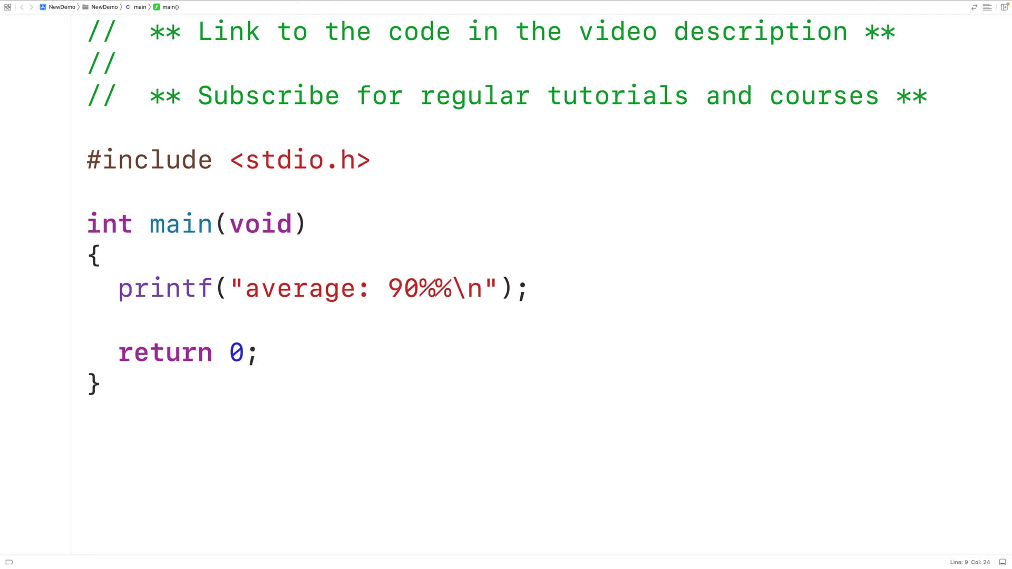
pyautogui.press('super+r')
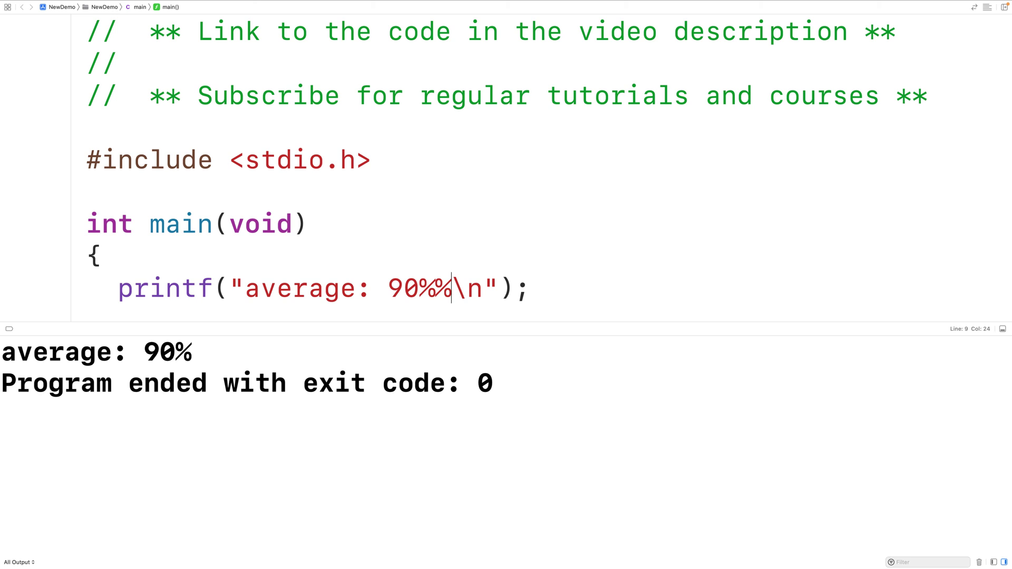
# Hide the debug console and move the cursor between the two % signs.
pyautogui.press('super+shift+y')
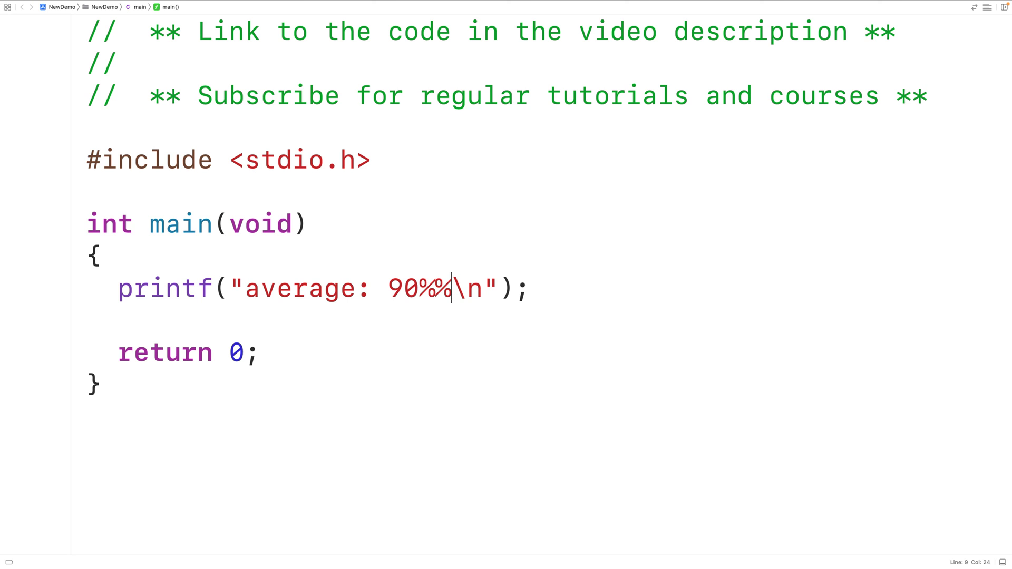
pyautogui.press('Left')
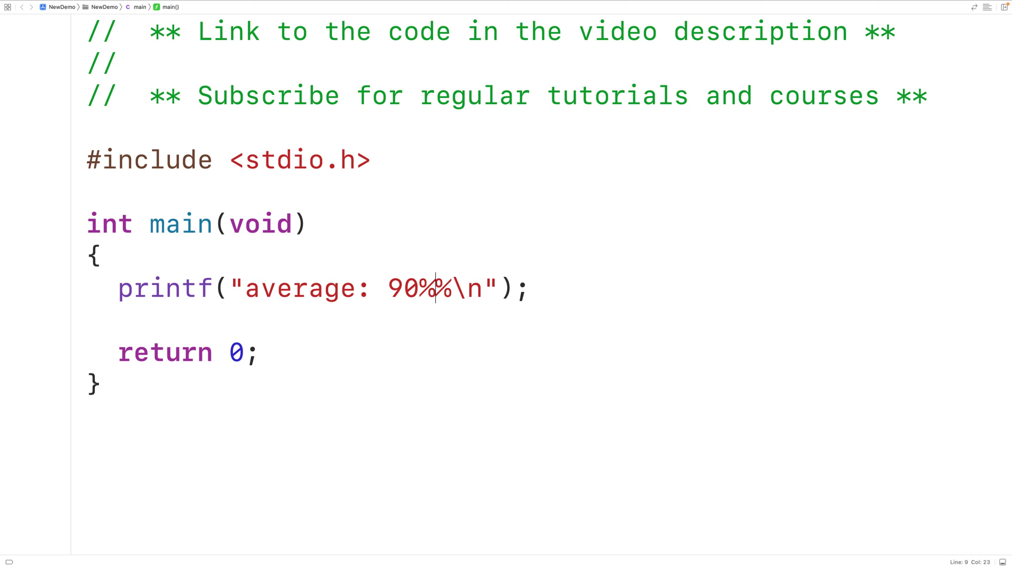